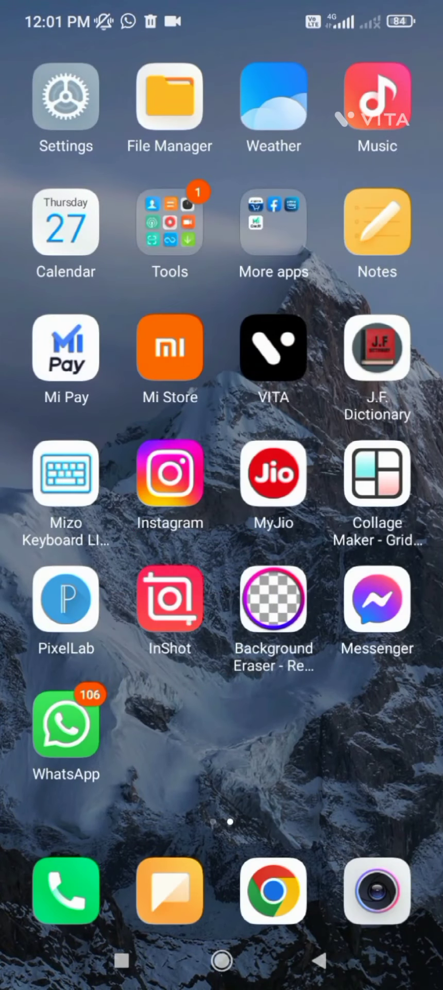
Swipe to the first home screen page, which holds the Google folder containing YouTube.
left_click_drag(103, 515, 361, 516)
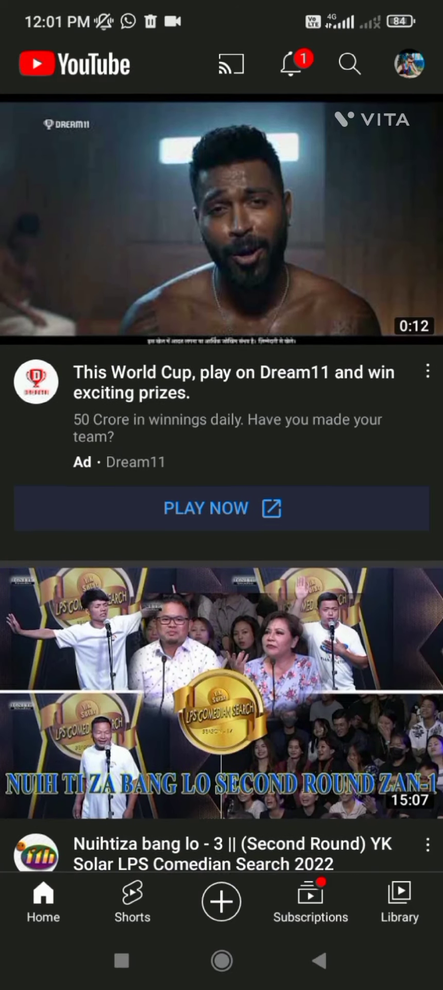
Open the Ṭuangṭuahpara channel from the avatar menu and scroll down through its Shorts and uploads.
left_click(409, 63)
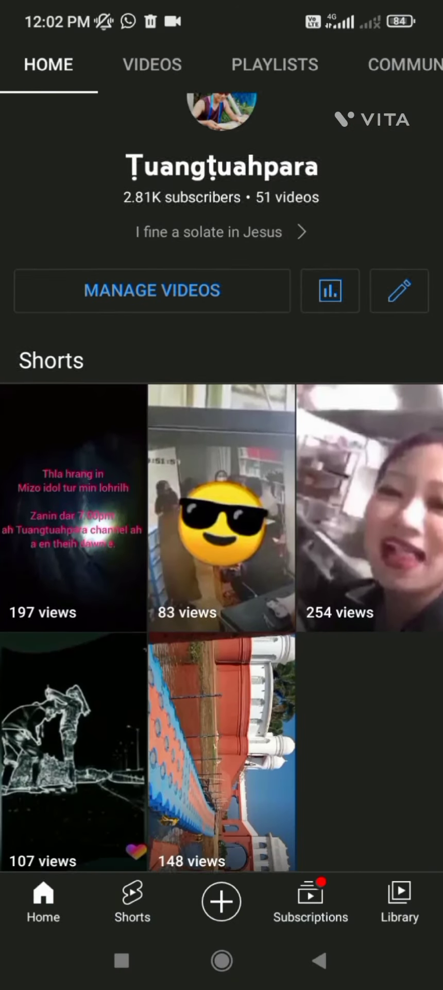
scroll(222, 515, "down", 5)
scroll(221, 515, "down", 5)
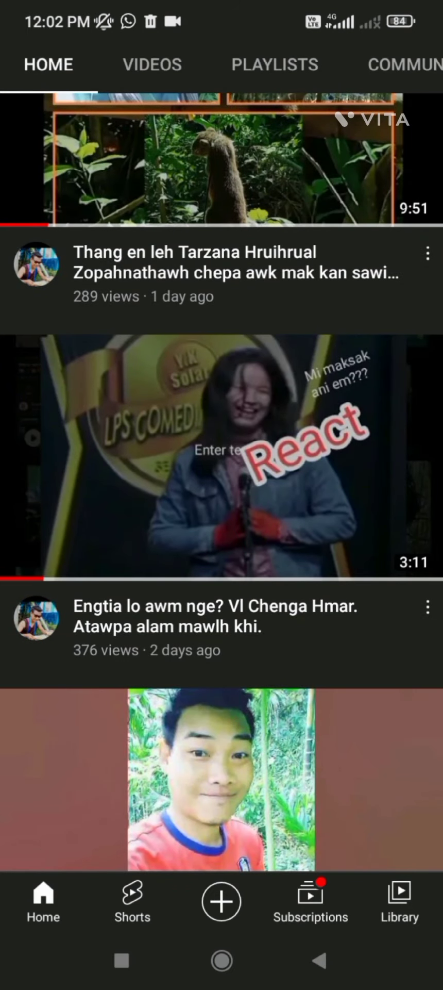
scroll(222, 482, "down", 4)
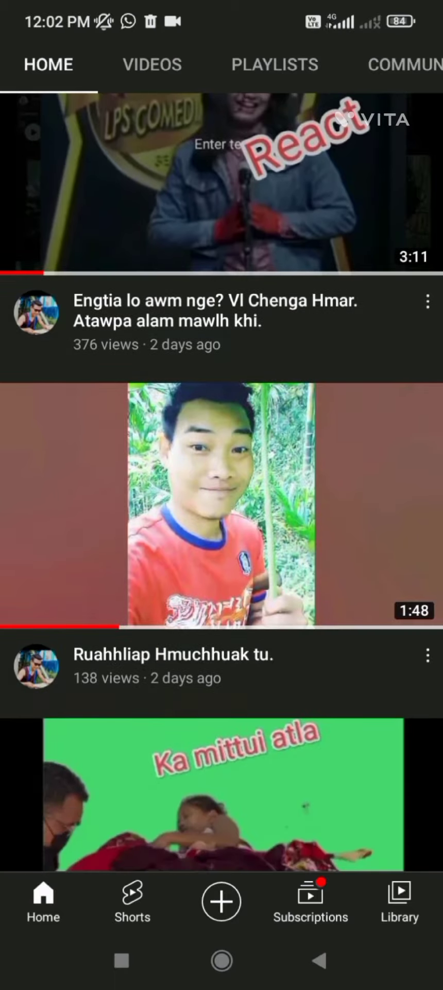
scroll(222, 482, "down", 10)
scroll(222, 482, "down", 7)
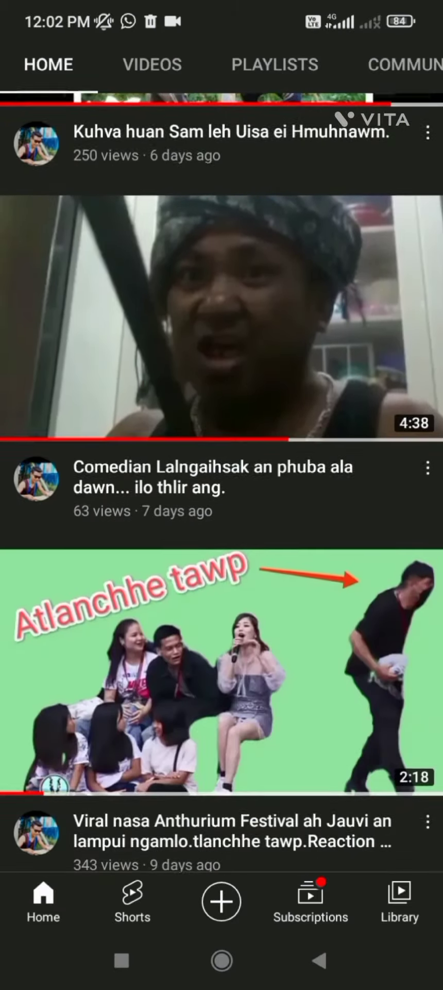
scroll(221, 482, "down", 12)
scroll(222, 482, "down", 2)
scroll(222, 482, "down", 7)
scroll(222, 482, "down", 7)
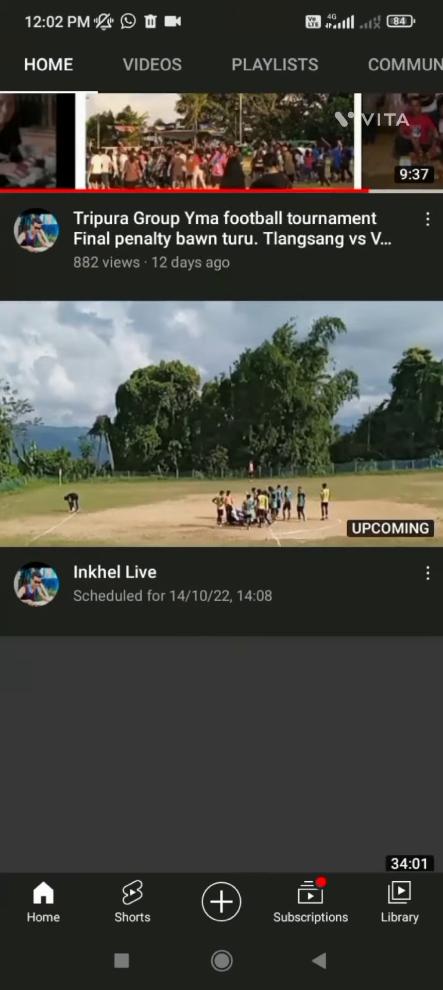
scroll(222, 482, "down", 3)
scroll(221, 482, "down", 7)
Scroll up and down the channel Home tab's uploads, including the upcoming Inkhel Live stream.
scroll(222, 482, "up", 3)
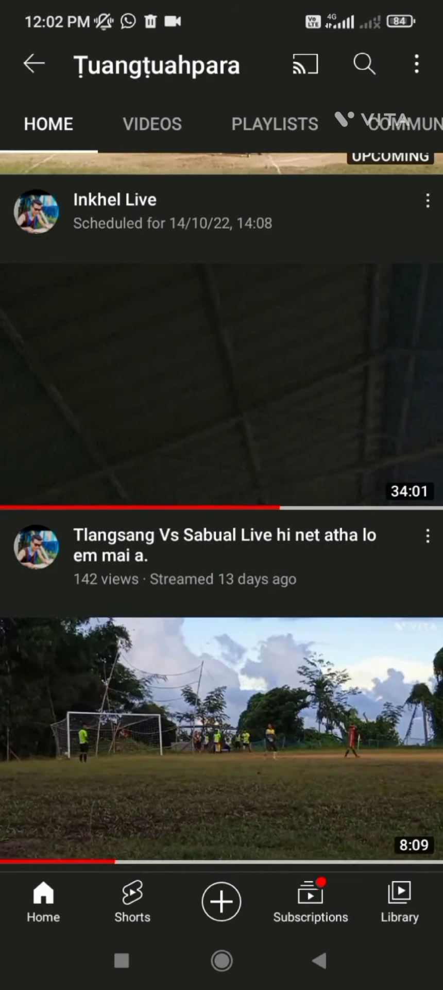
scroll(221, 482, "up", 6)
scroll(222, 482, "up", 9)
scroll(221, 481, "up", 7)
scroll(222, 482, "up", 12)
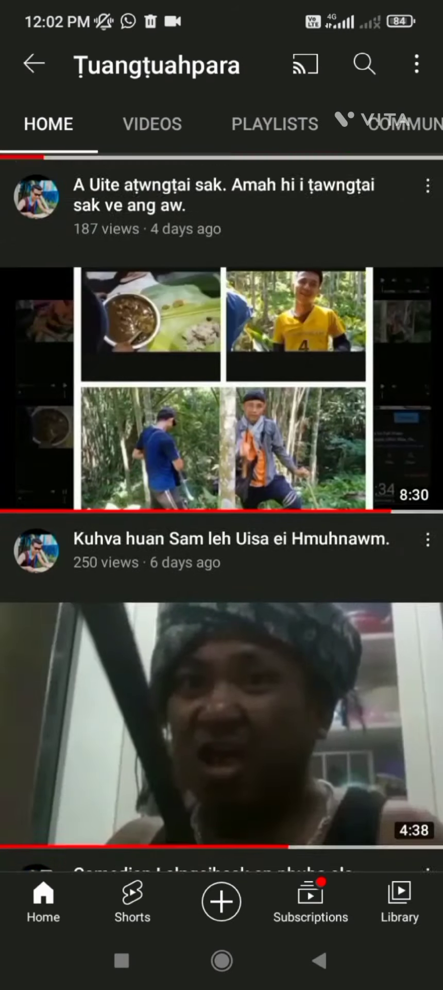
scroll(221, 482, "up", 4)
scroll(221, 482, "up", 3)
scroll(221, 481, "up", 2)
scroll(222, 482, "up", 3)
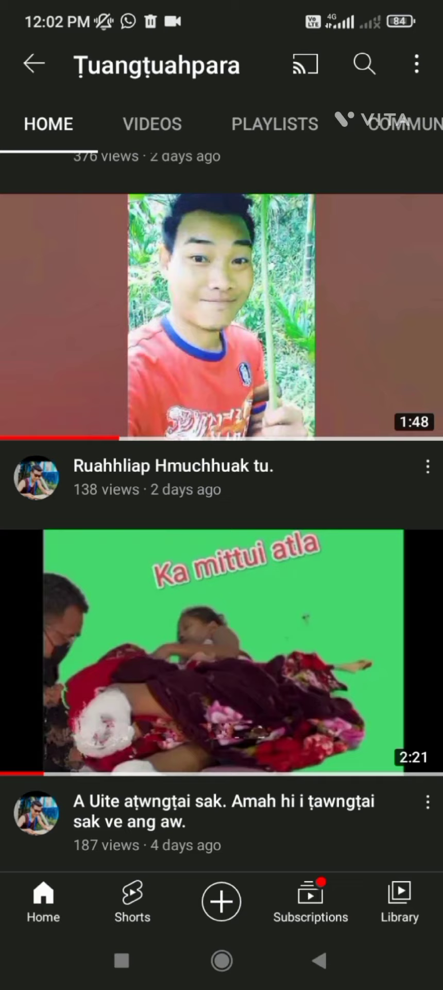
scroll(221, 482, "up", 4)
scroll(221, 482, "up", 10)
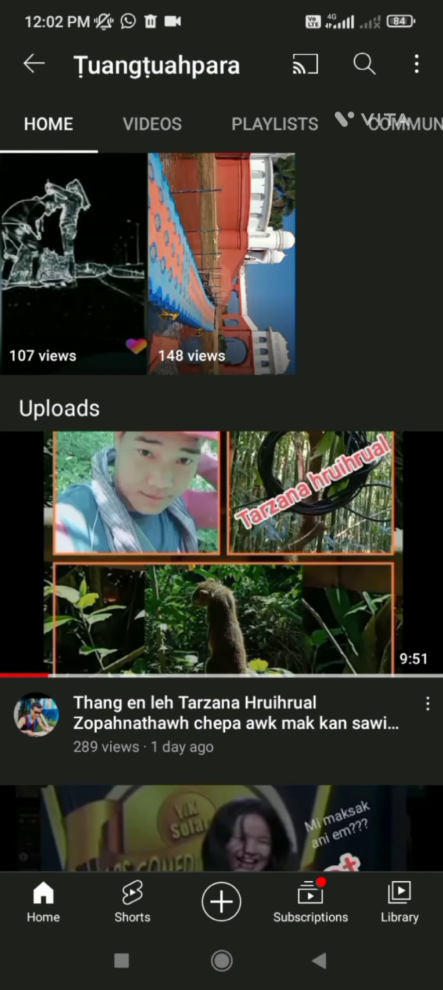
scroll(222, 482, "down", 2)
scroll(221, 482, "down", 2)
scroll(222, 482, "up", 1)
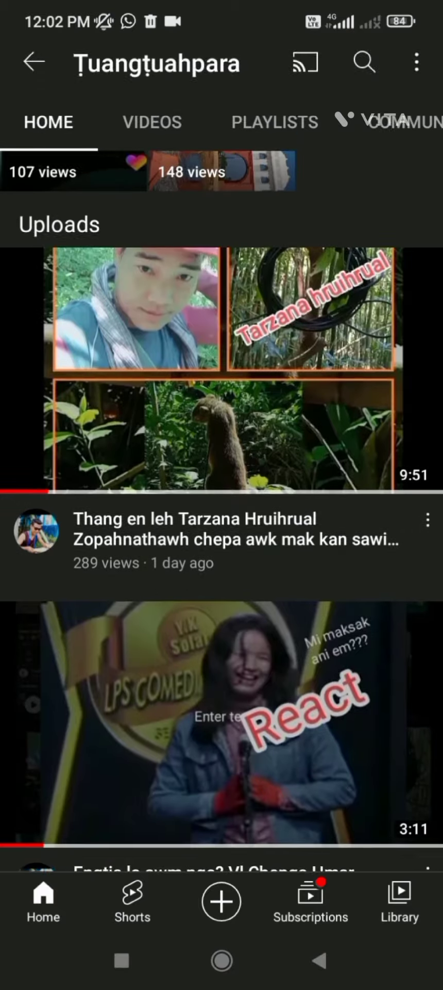
scroll(222, 481, "up", 1)
scroll(222, 482, "up", 1)
scroll(222, 481, "up", 2)
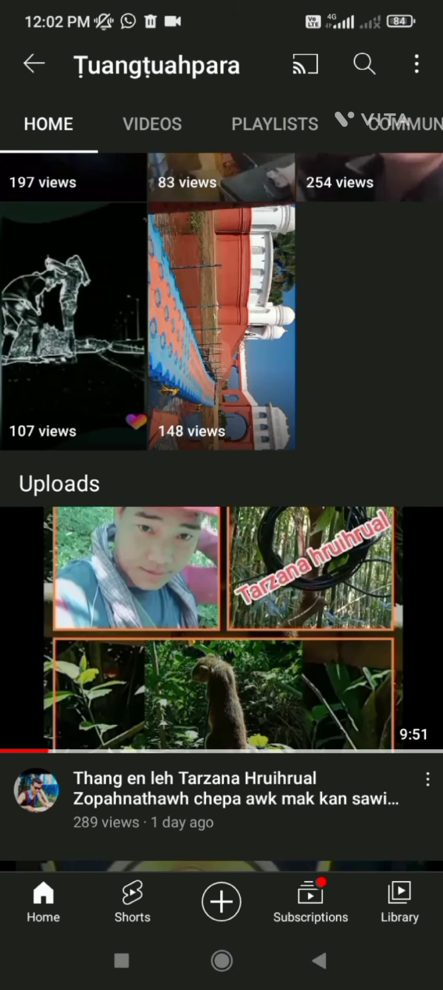
scroll(222, 482, "down", 2)
scroll(222, 482, "down", 8)
scroll(221, 482, "down", 10)
scroll(222, 482, "down", 10)
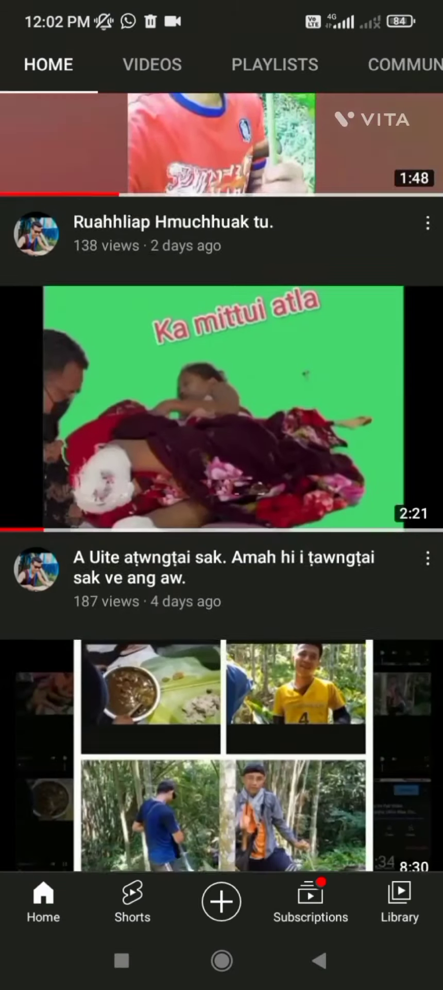
scroll(222, 482, "down", 2)
scroll(222, 482, "down", 4)
scroll(221, 482, "down", 2)
scroll(222, 482, "down", 3)
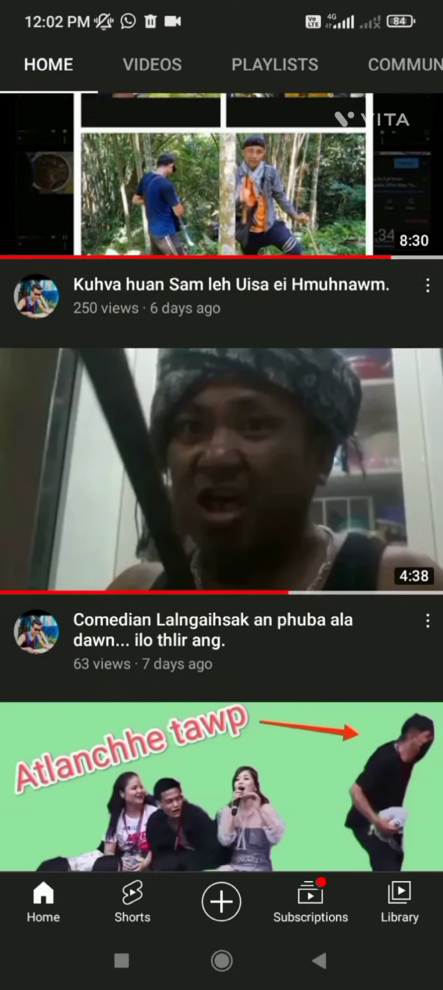
scroll(221, 482, "down", 10)
scroll(222, 481, "down", 8)
scroll(222, 482, "down", 9)
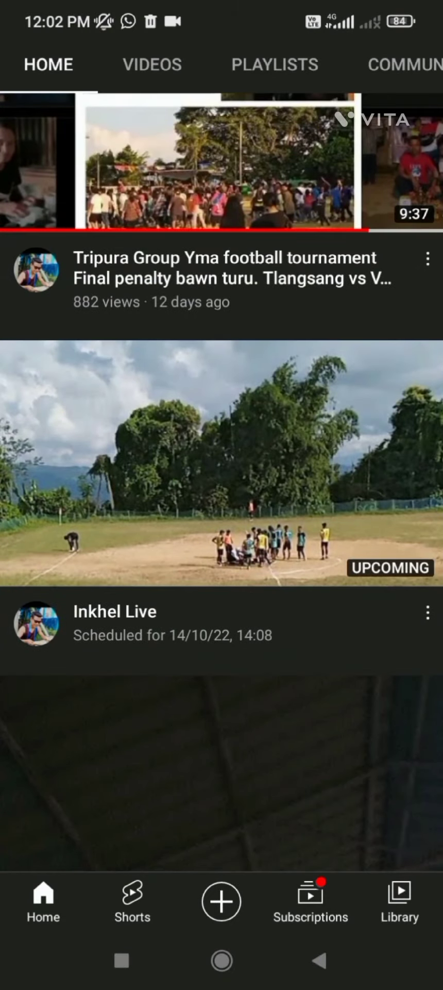
Search the Play Store for chrome to find Chrome's update listing, then return home.
left_click(221, 961)
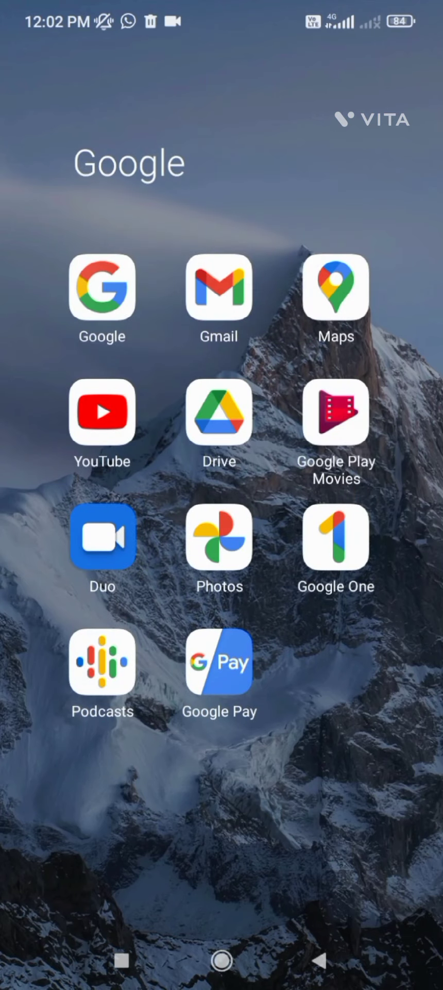
left_click(222, 960)
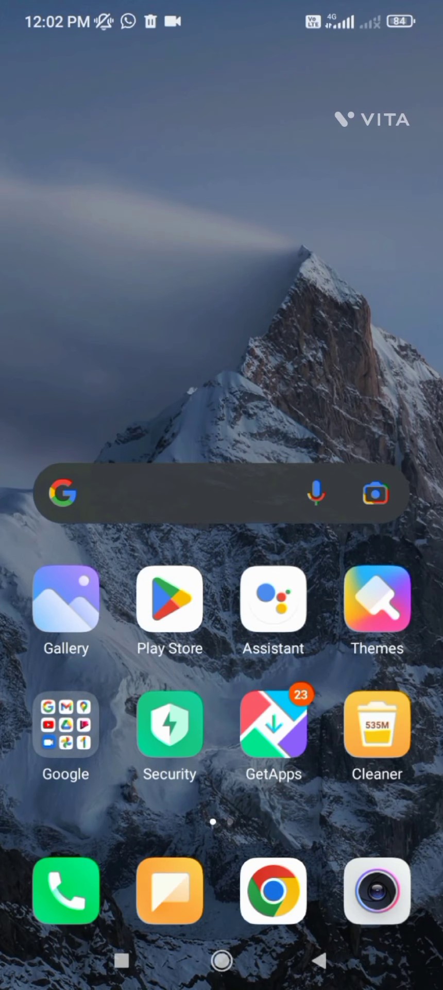
left_click(169, 598)
left_click(67, 69)
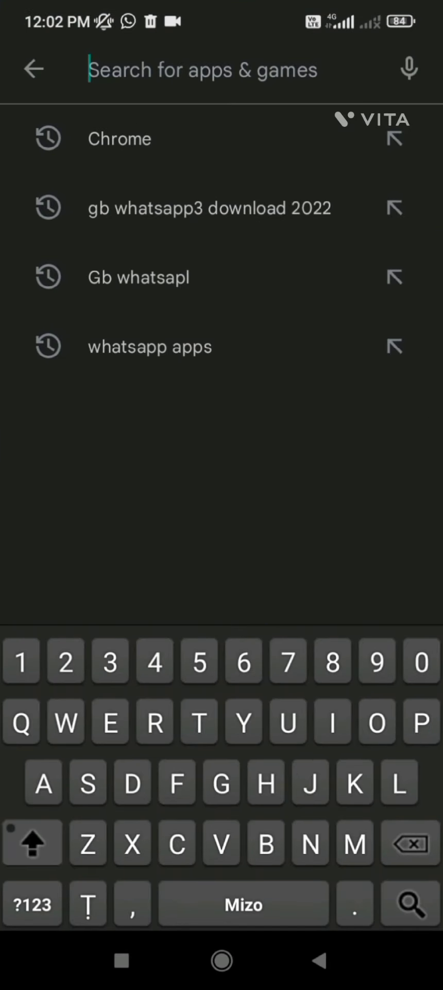
type("c")
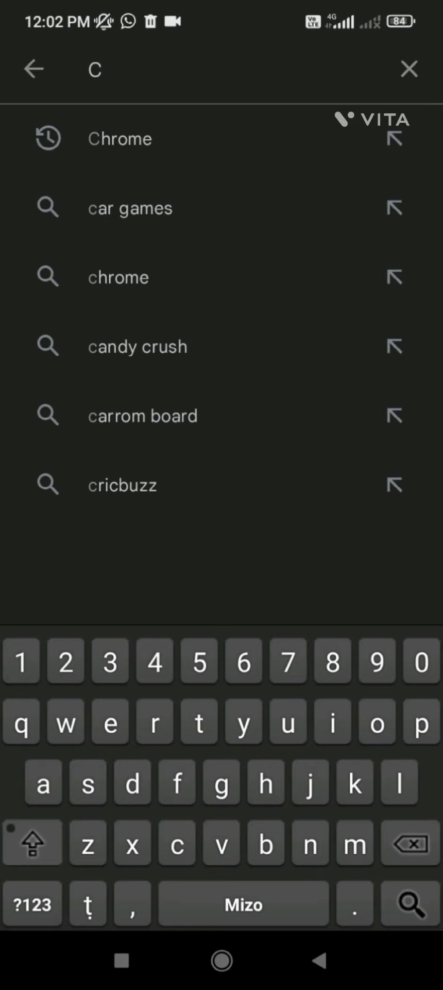
type("hrom")
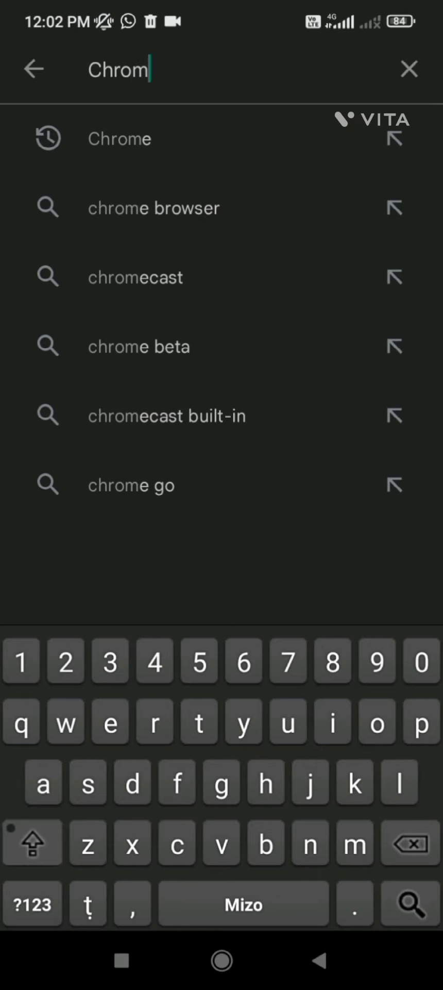
type("e")
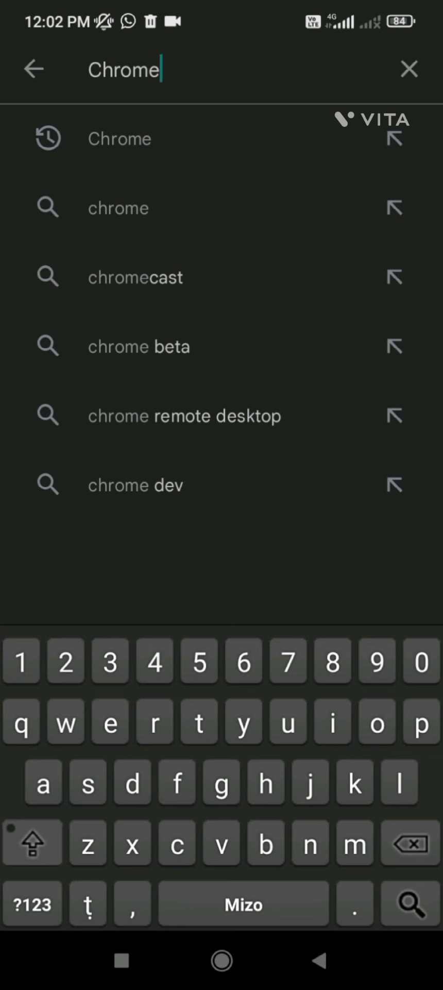
key("Return")
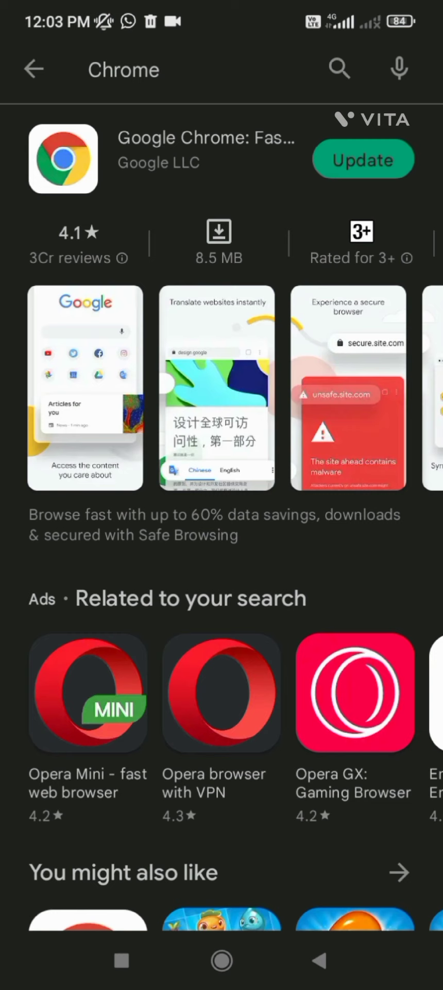
left_click(221, 961)
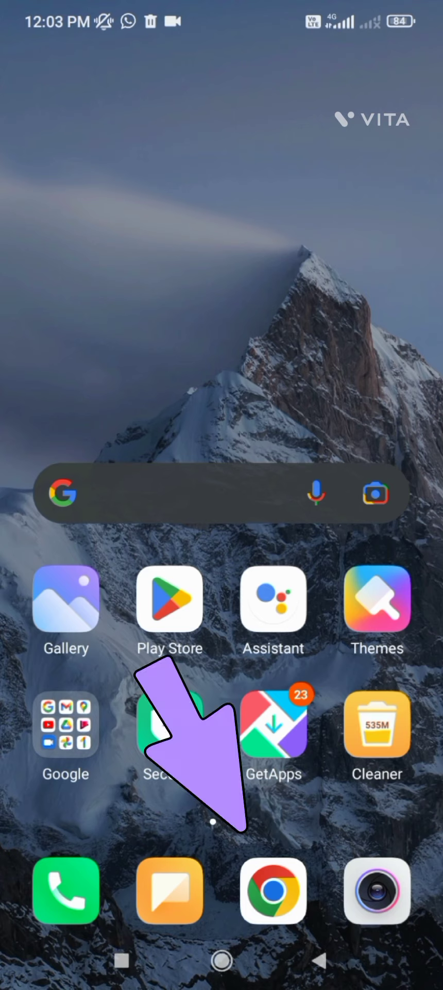
Open Chrome on m.youtube.com, then load the Channel dashboard at studio.youtube.com.
left_click(273, 890)
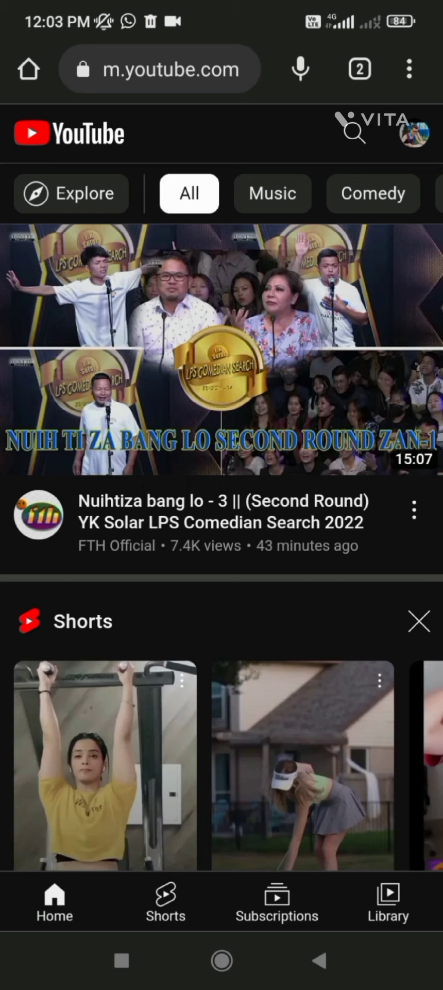
left_click(319, 960)
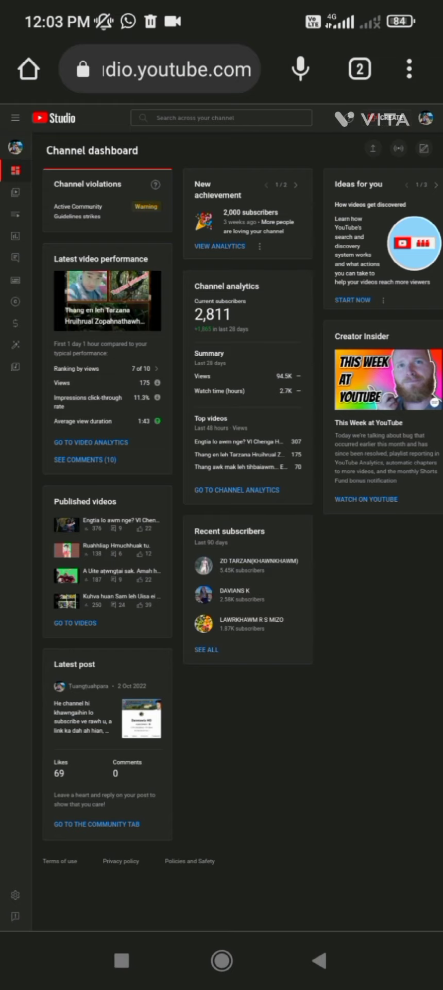
Enter m.youtube.com in Chrome's address bar to return to the mobile YouTube feed.
left_click(159, 69)
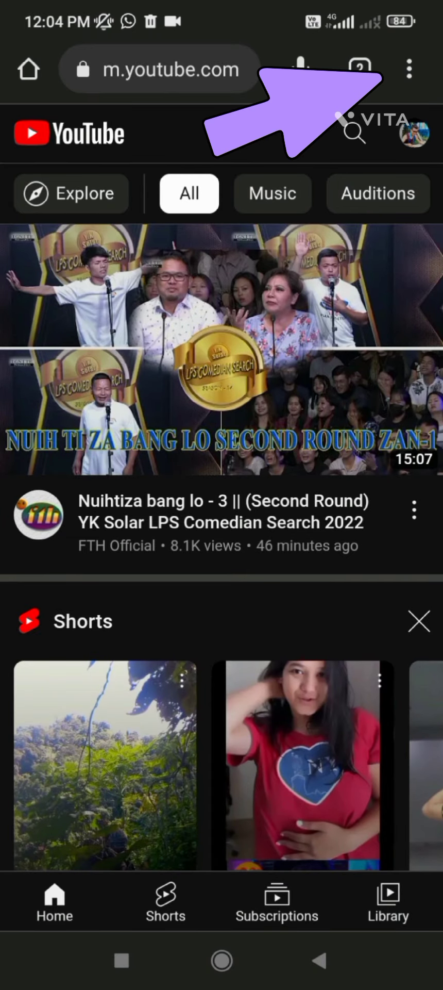
Enable Chrome's Desktop site option so YouTube loads its full desktop layout.
left_click(409, 68)
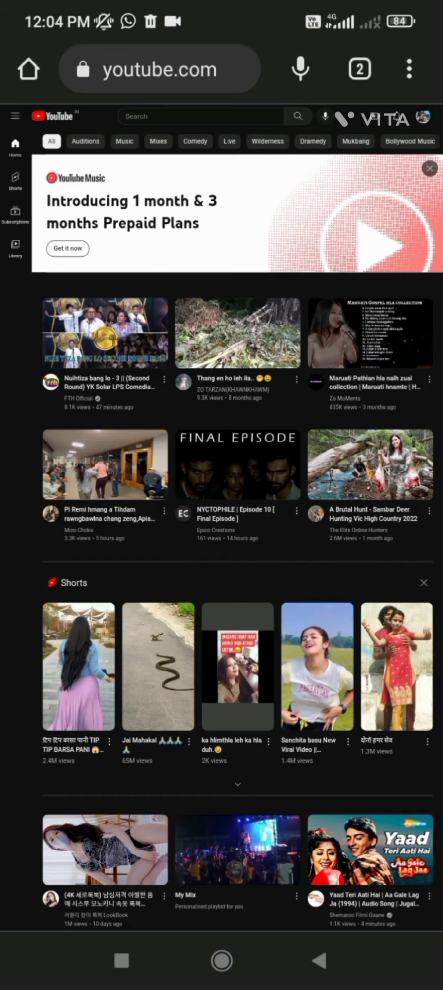
Open the account menu from the top-right avatar and choose YouTube Studio.
scroll(222, 495, "down", 5)
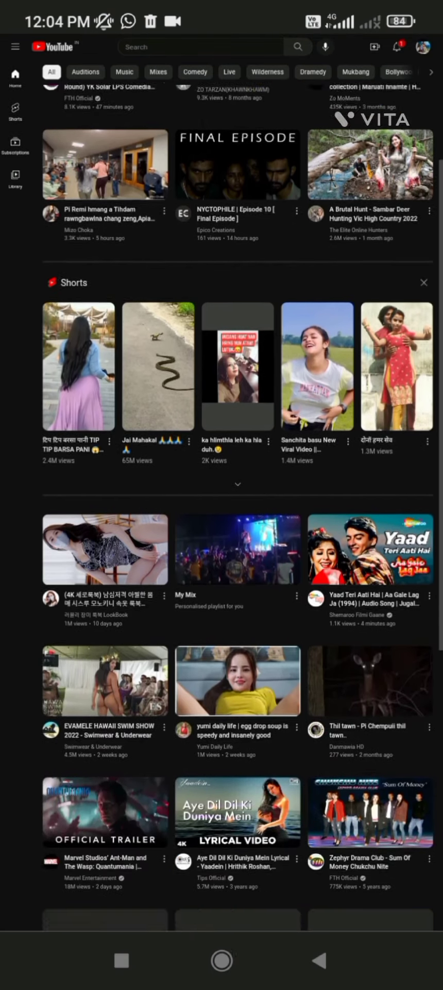
scroll(222, 495, "up", 5)
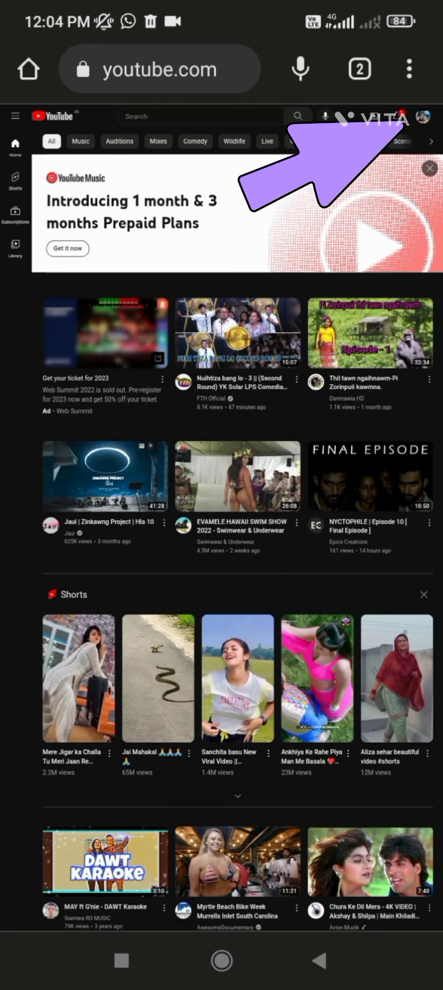
left_click(423, 116)
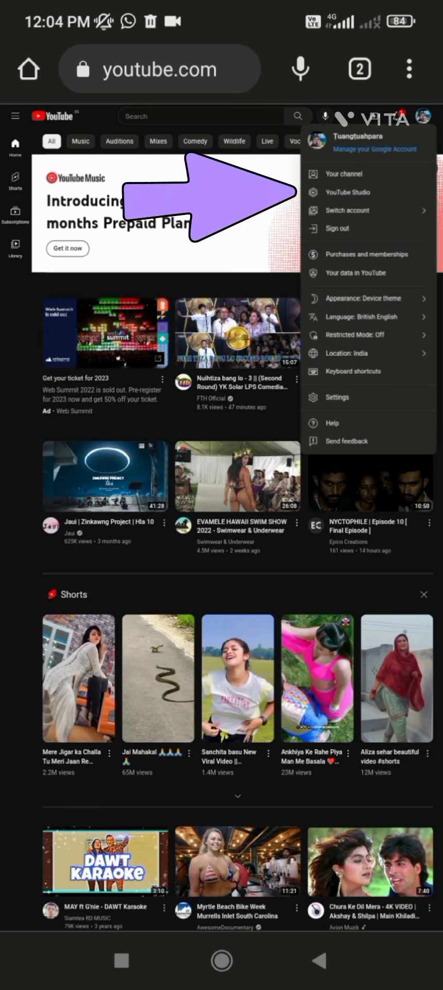
left_click(347, 192)
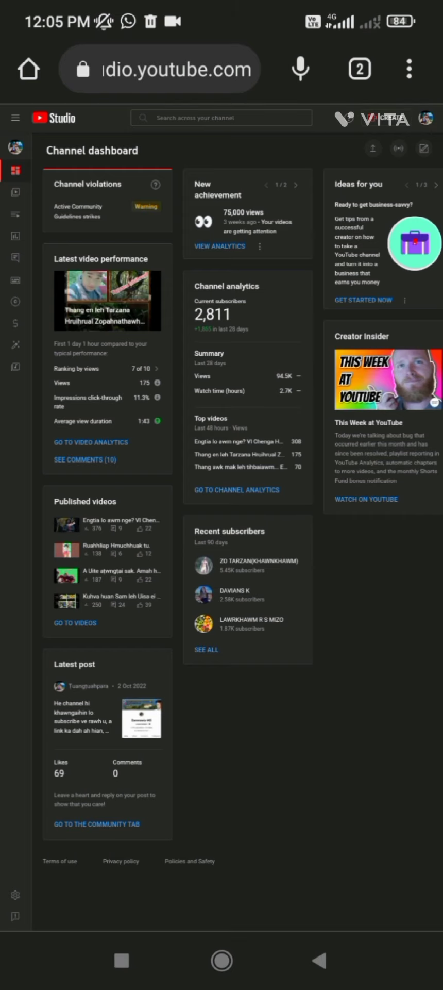
Zoom into the Latest video performance card, then back out to the full dashboard.
double_click(103, 361)
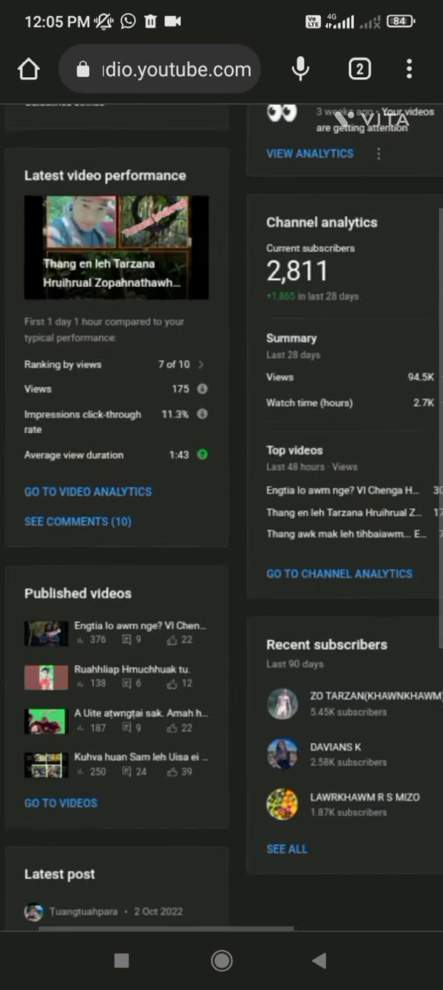
double_click(180, 335)
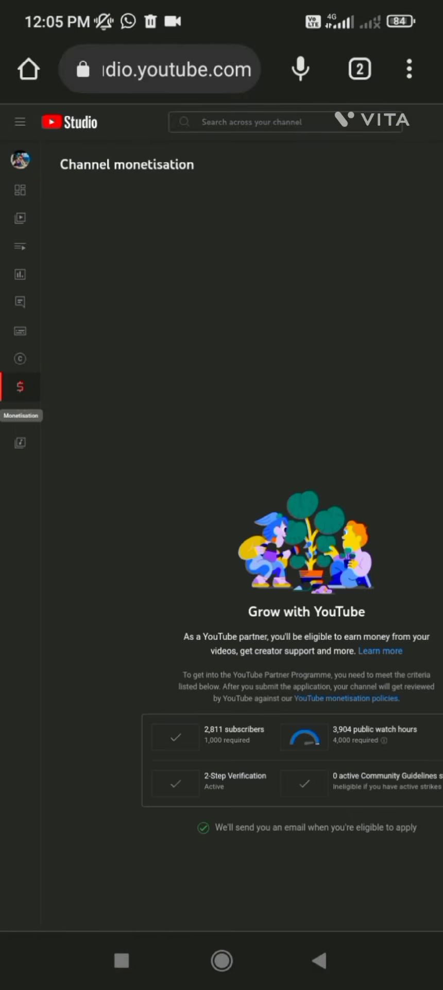
Pan around the monetisation page to review watch hours, 2-Step Verification and strikes status.
scroll(222, 494, "down", 5)
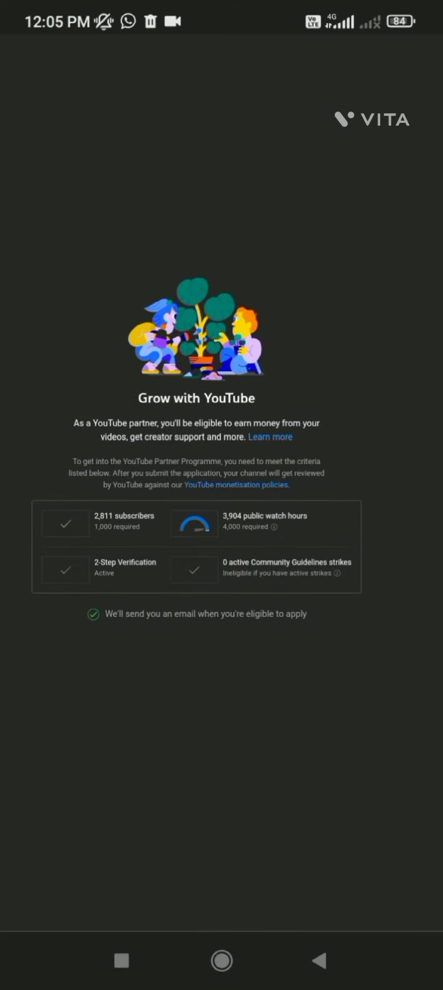
scroll(221, 495, "up", 1)
scroll(222, 495, "up", 1)
scroll(222, 495, "up", 4)
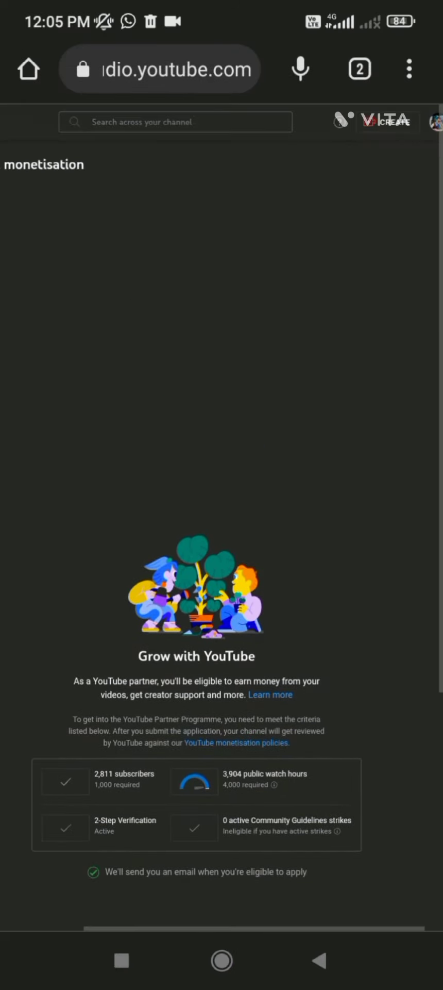
scroll(222, 495, "left", 3)
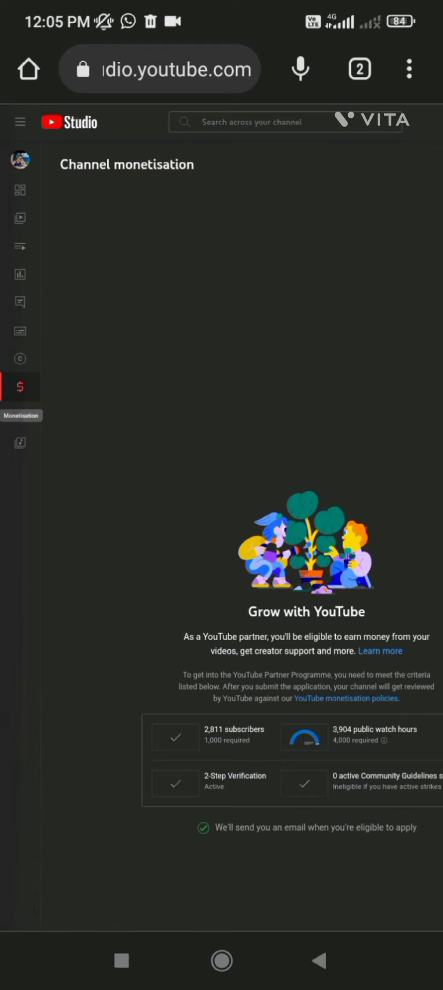
Switch to the Dashboard and pan right to the CREATE button at top right.
left_click(20, 189)
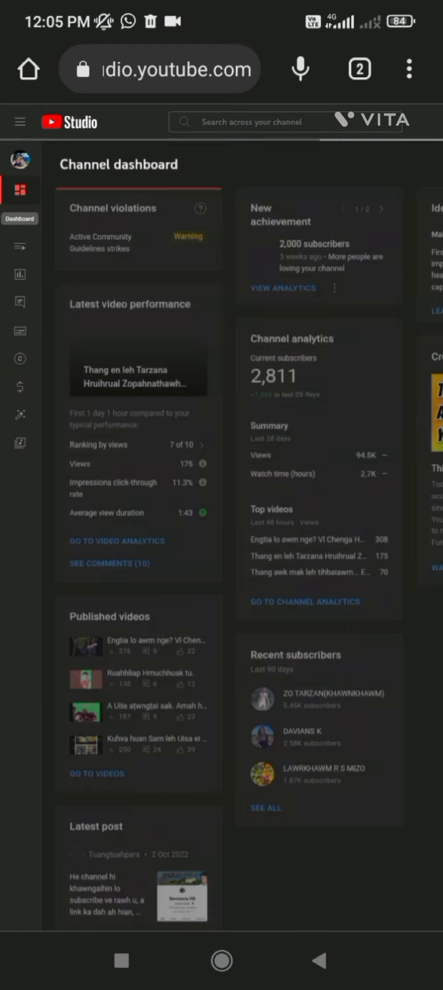
scroll(242, 521, "right", 1)
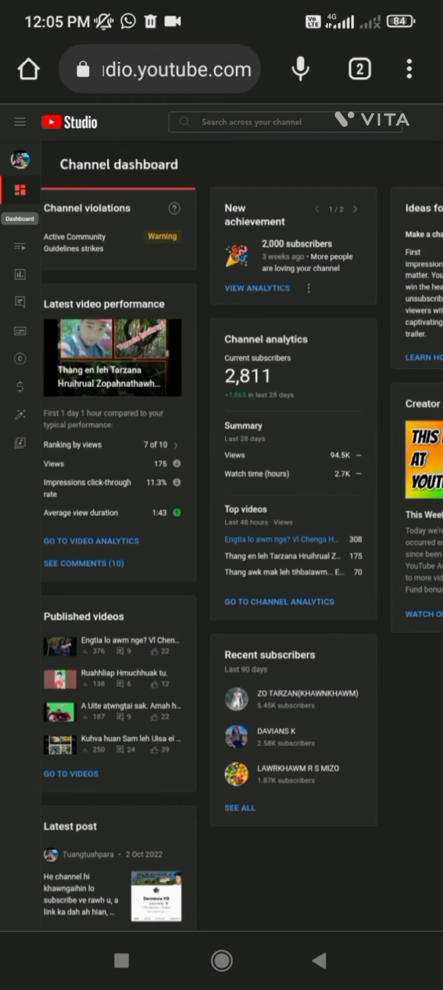
scroll(309, 464, "right", 5)
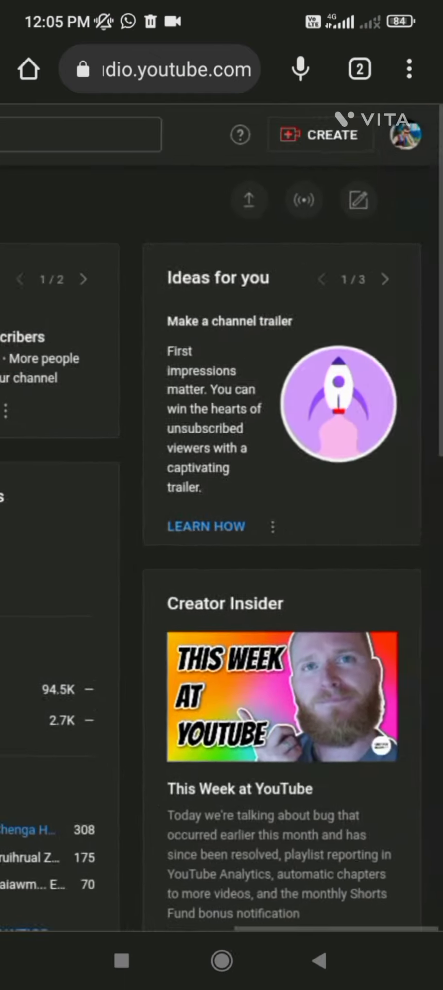
scroll(361, 310, "up", 5)
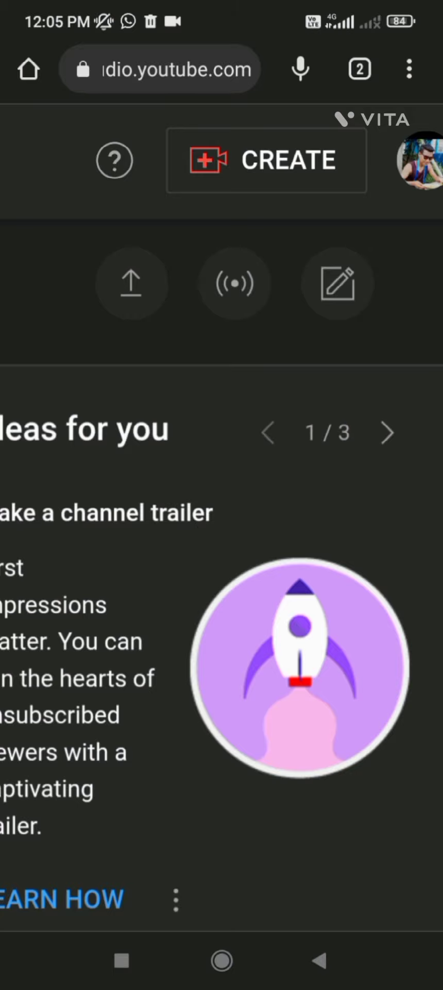
Scroll down the dashboard past the Community Guidelines warning to the recent subscribers.
scroll(221, 515, "down", 1)
scroll(222, 515, "down", 1)
scroll(222, 515, "down", 1)
scroll(221, 516, "down", 1)
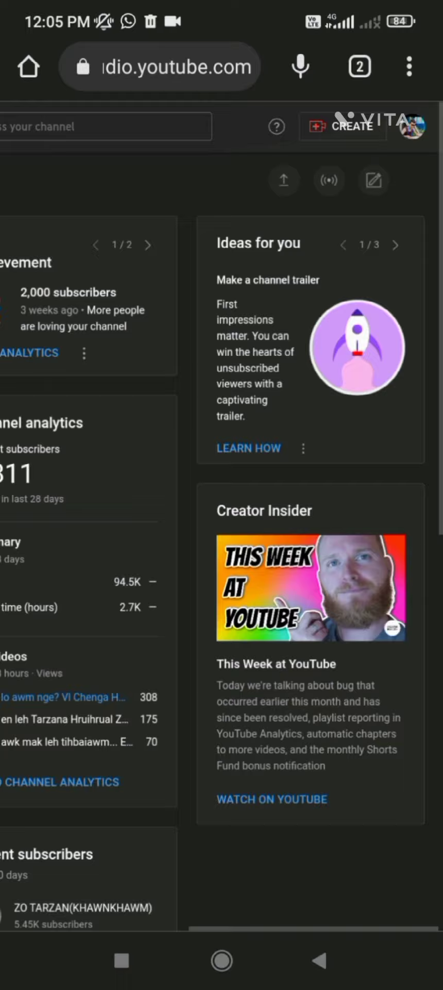
scroll(222, 515, "down", 1)
scroll(222, 515, "down", 1)
scroll(222, 515, "down", 1)
scroll(221, 516, "down", 1)
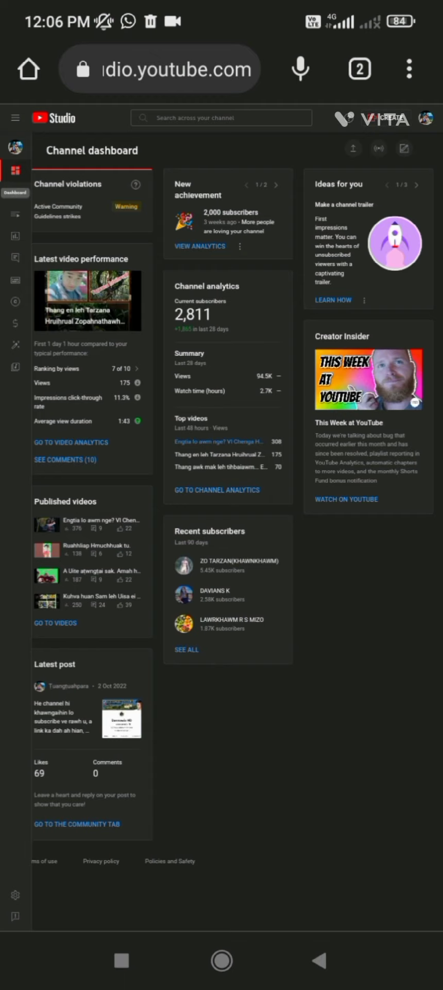
scroll(222, 495, "up", 3)
scroll(221, 495, "down", 3)
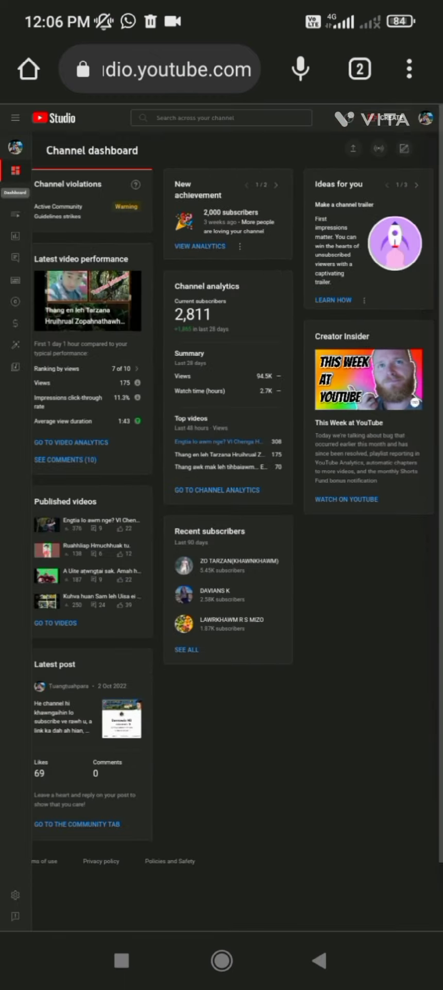
scroll(221, 494, "up", 2)
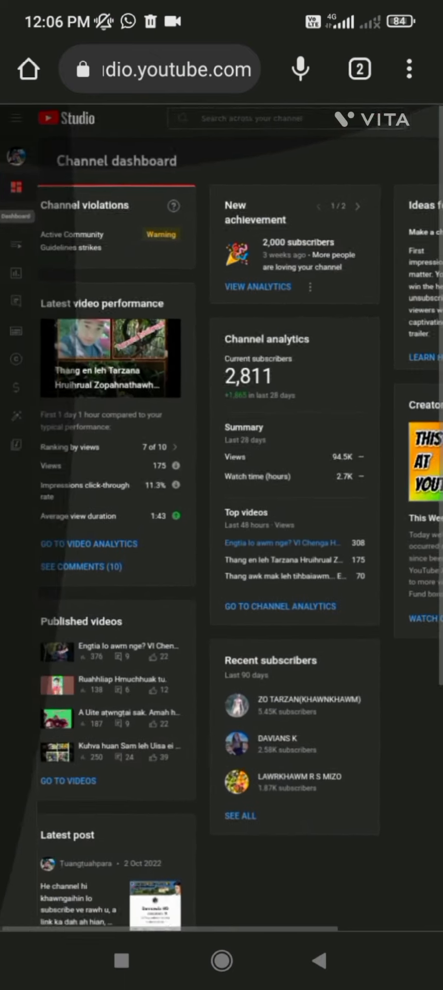
scroll(221, 495, "down", 2)
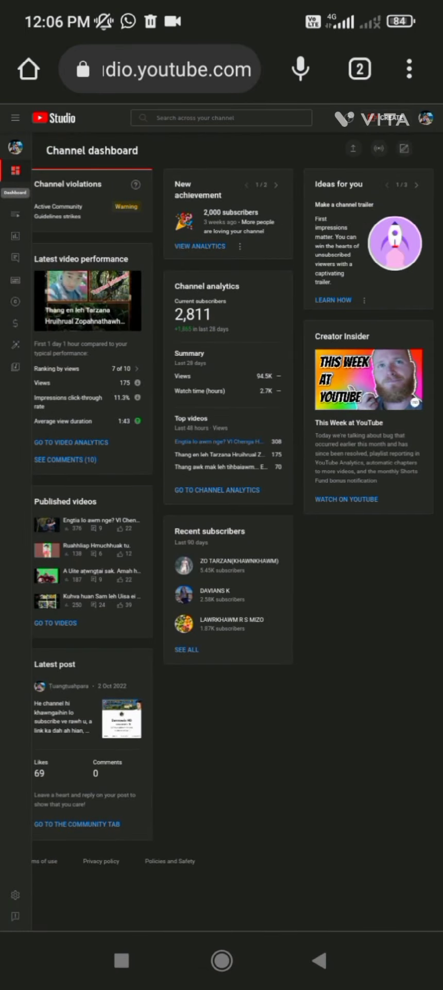
scroll(309, 361, "up", 2)
scroll(309, 361, "down", 3)
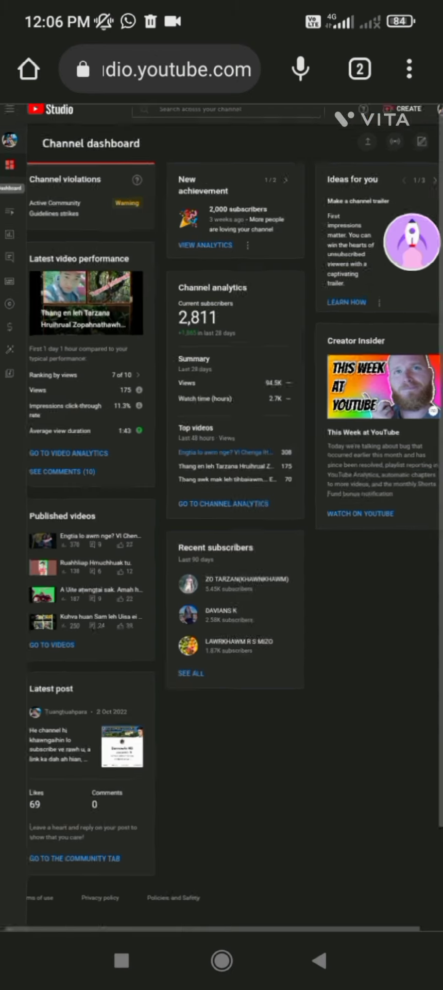
scroll(222, 515, "up", 3)
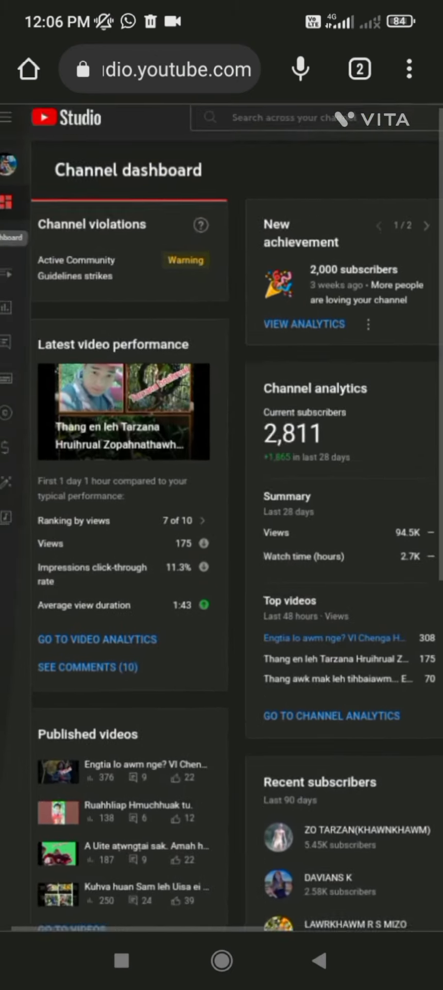
scroll(222, 515, "up", 3)
scroll(222, 515, "right", 1)
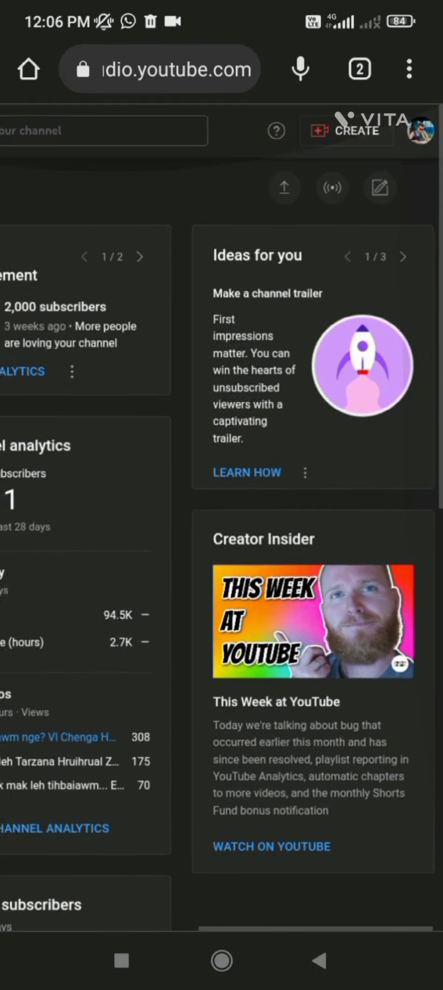
scroll(221, 516, "down", 3)
scroll(221, 515, "left", 3)
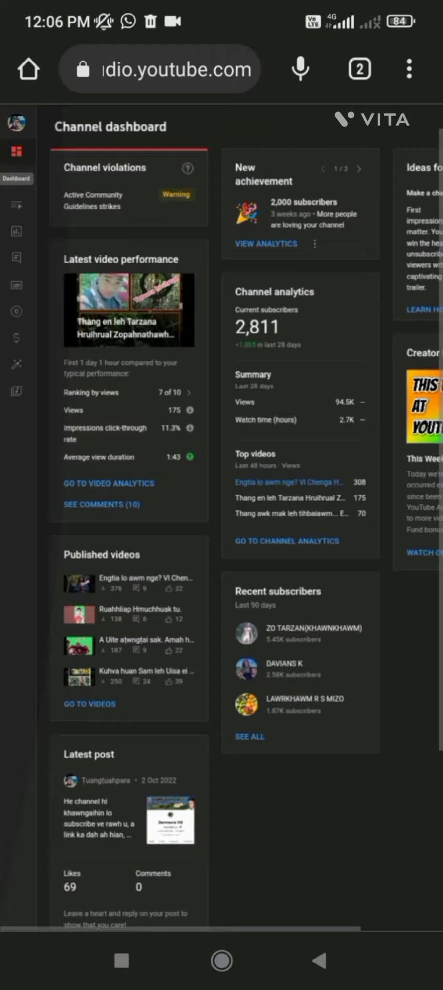
scroll(222, 515, "up", 1)
scroll(221, 516, "up", 1)
scroll(222, 516, "up", 1)
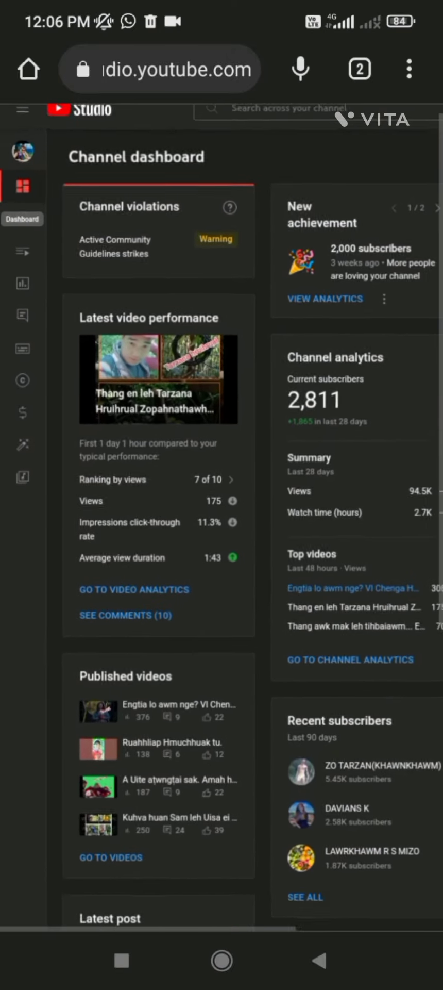
scroll(222, 516, "up", 1)
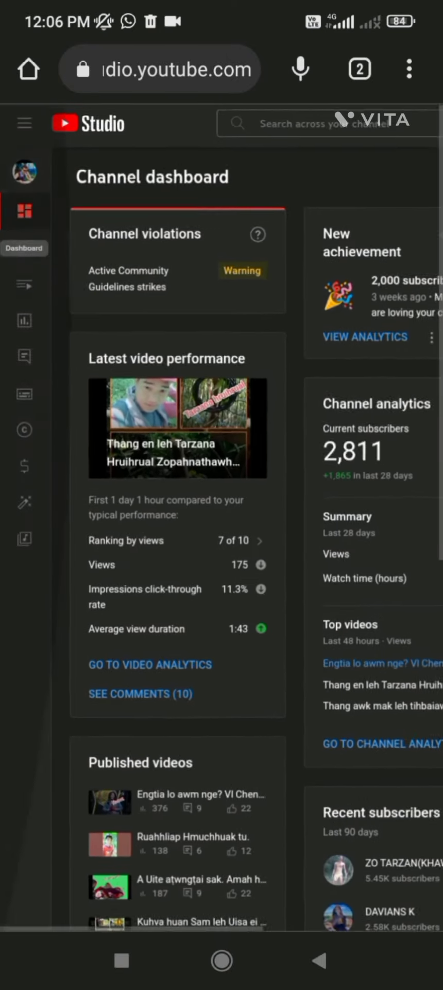
scroll(221, 516, "up", 2)
scroll(222, 515, "up", 1)
scroll(221, 516, "up", 1)
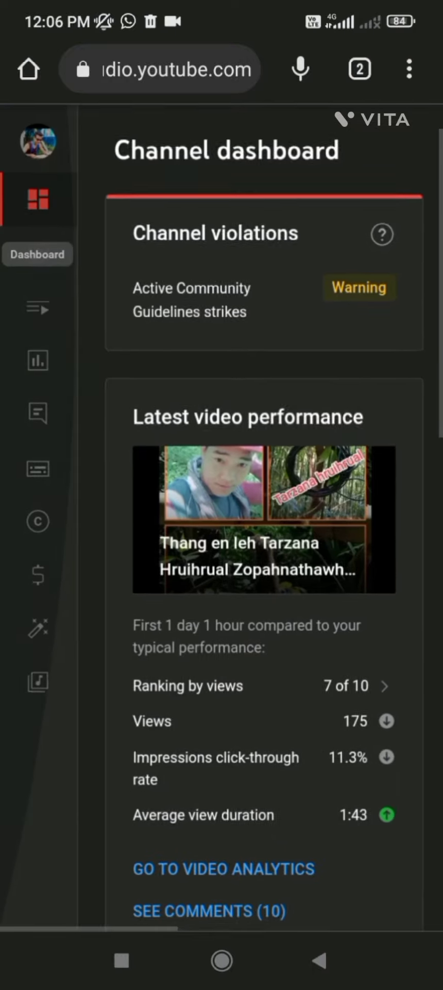
scroll(221, 516, "up", 1)
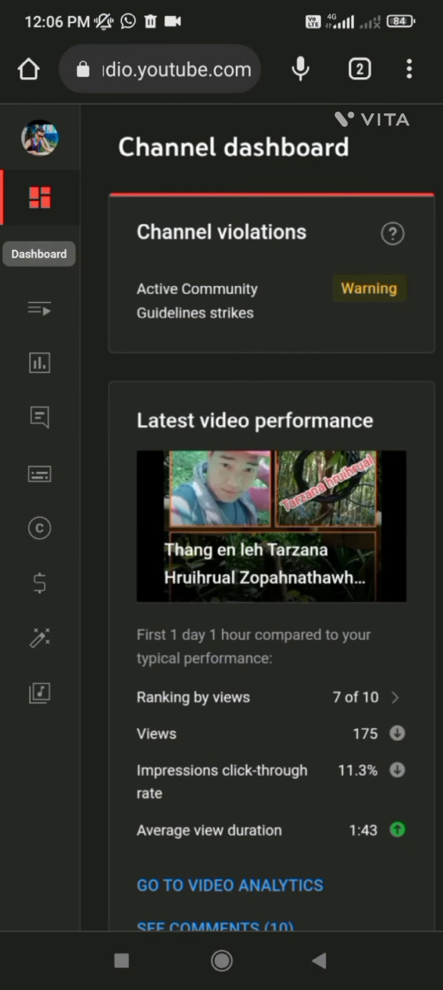
scroll(221, 515, "down", 4)
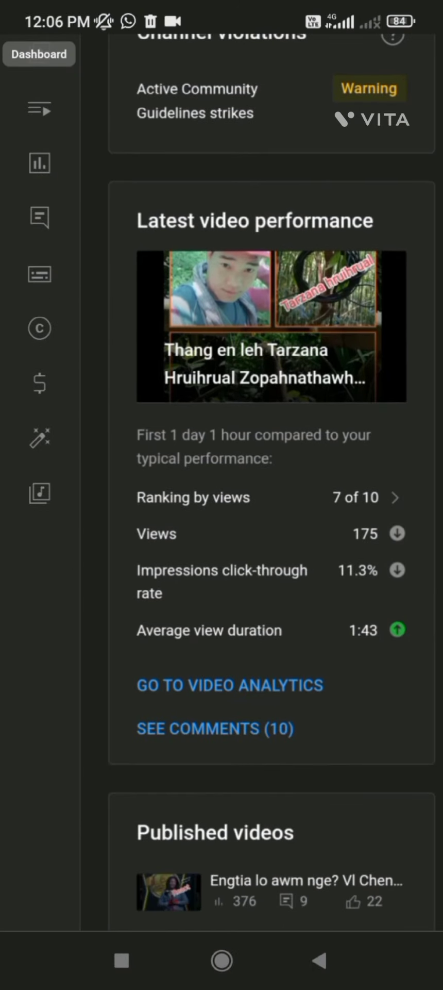